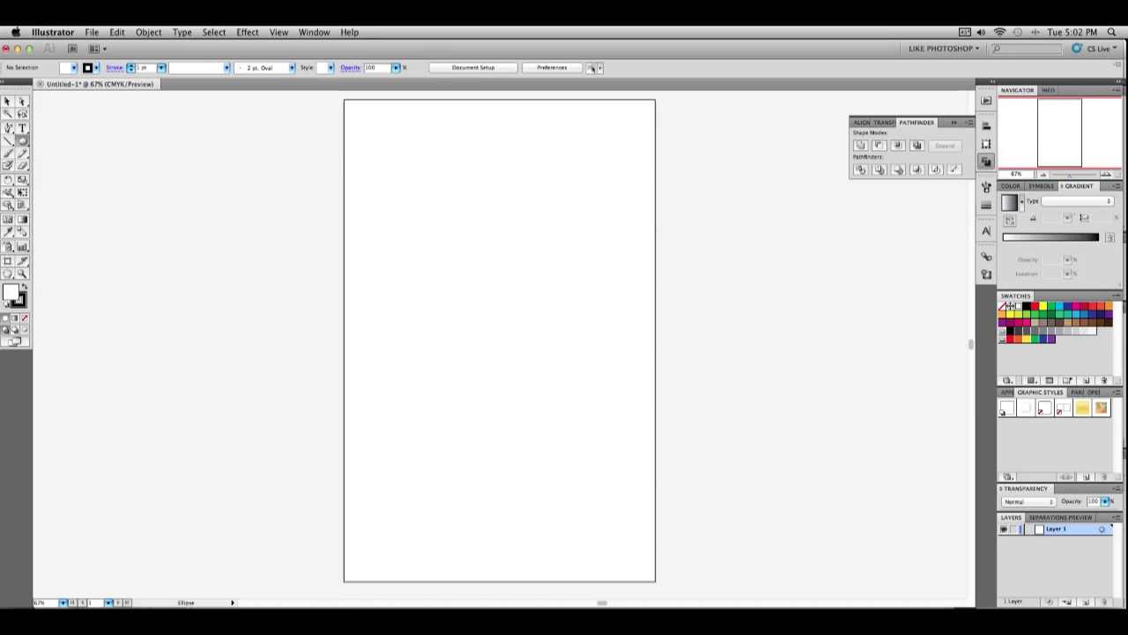
- Draw a tall ellipse near the page centre and a rectangle covering its top half
click(21, 144)
drag(461, 185, 566, 380)
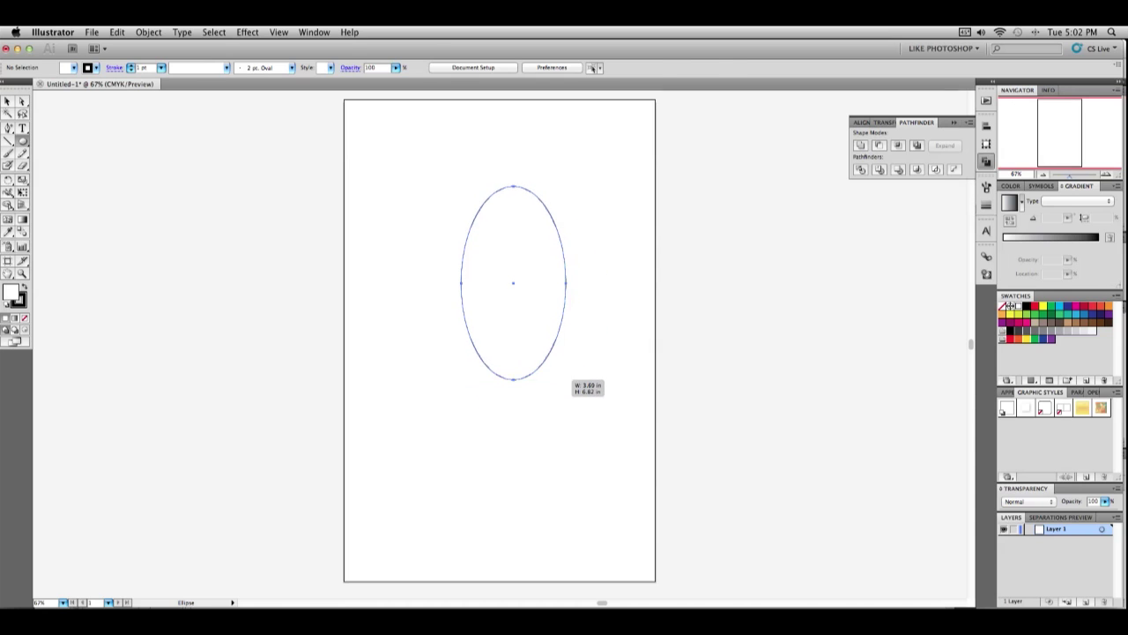
click(24, 141)
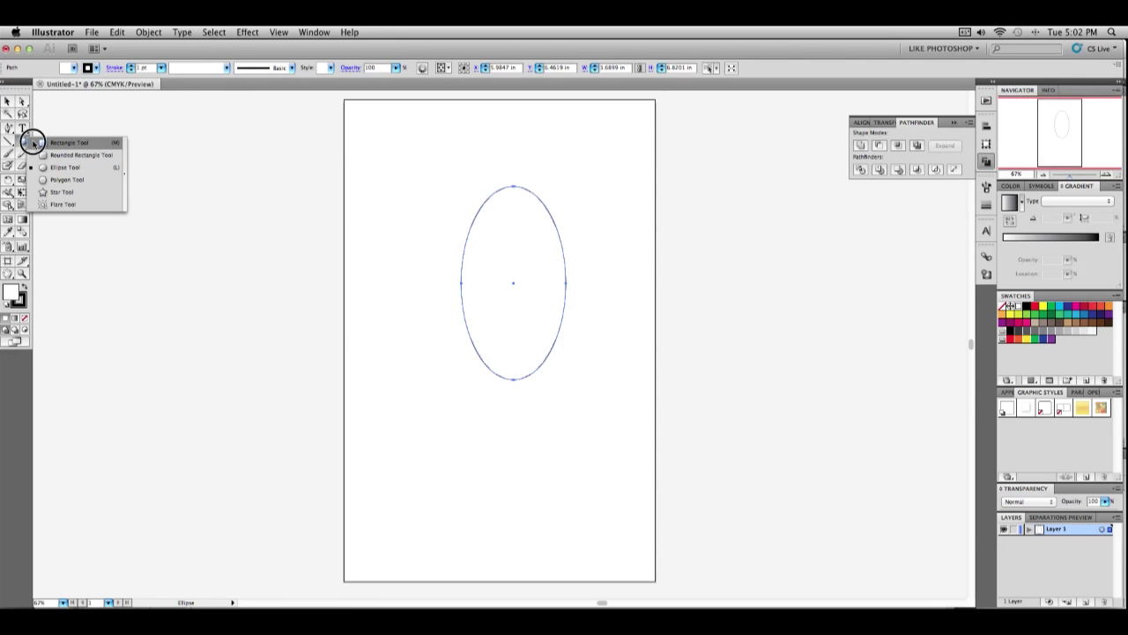
click(37, 143)
drag(418, 139, 598, 277)
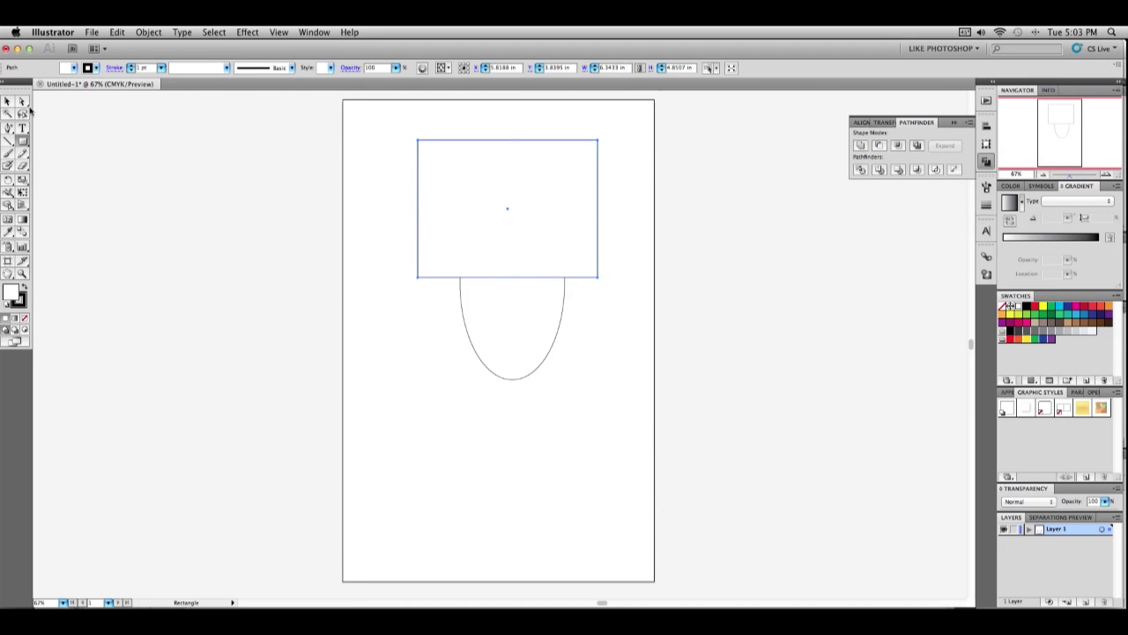
- Select both shapes and apply Pathfinder Minus Front to cut away the ellipse's top half
click(7, 101)
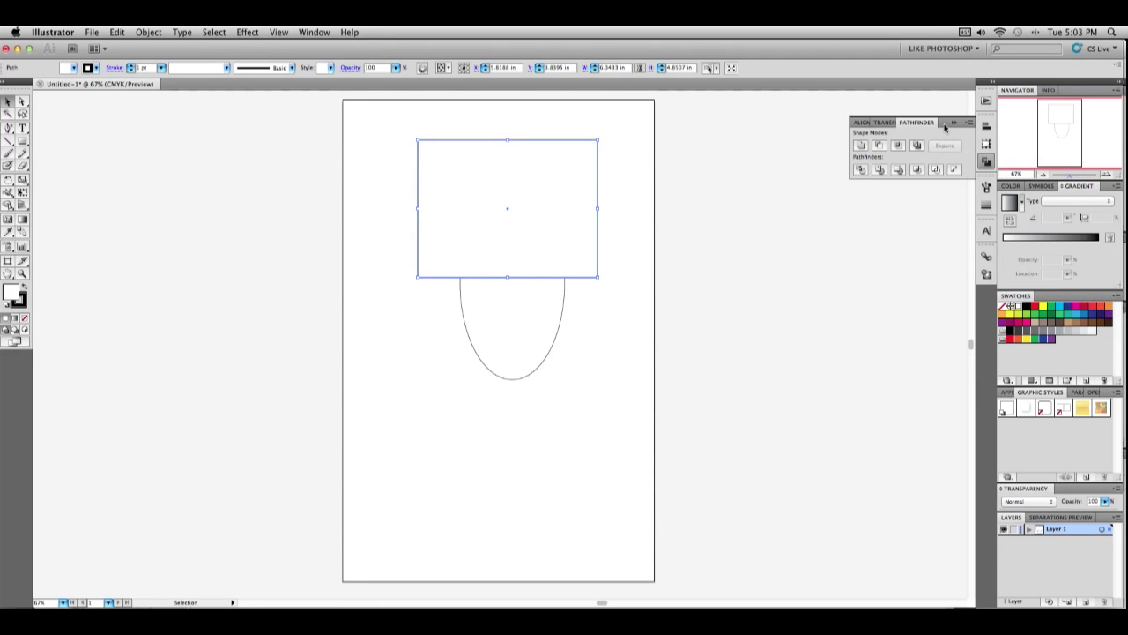
click(372, 130)
drag(378, 124, 594, 386)
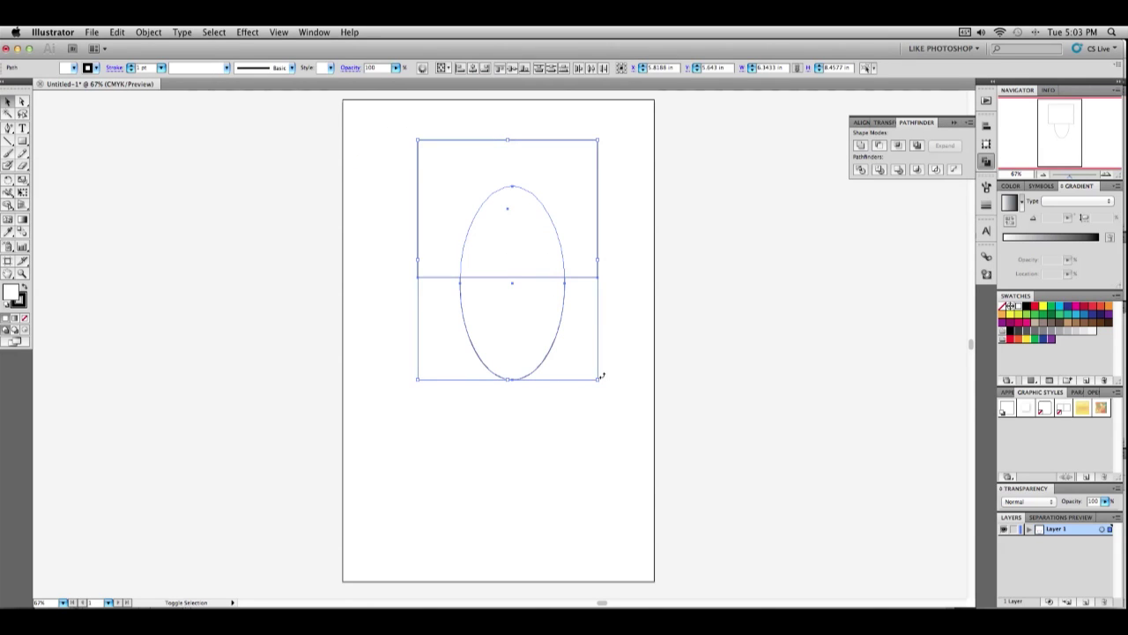
click(880, 146)
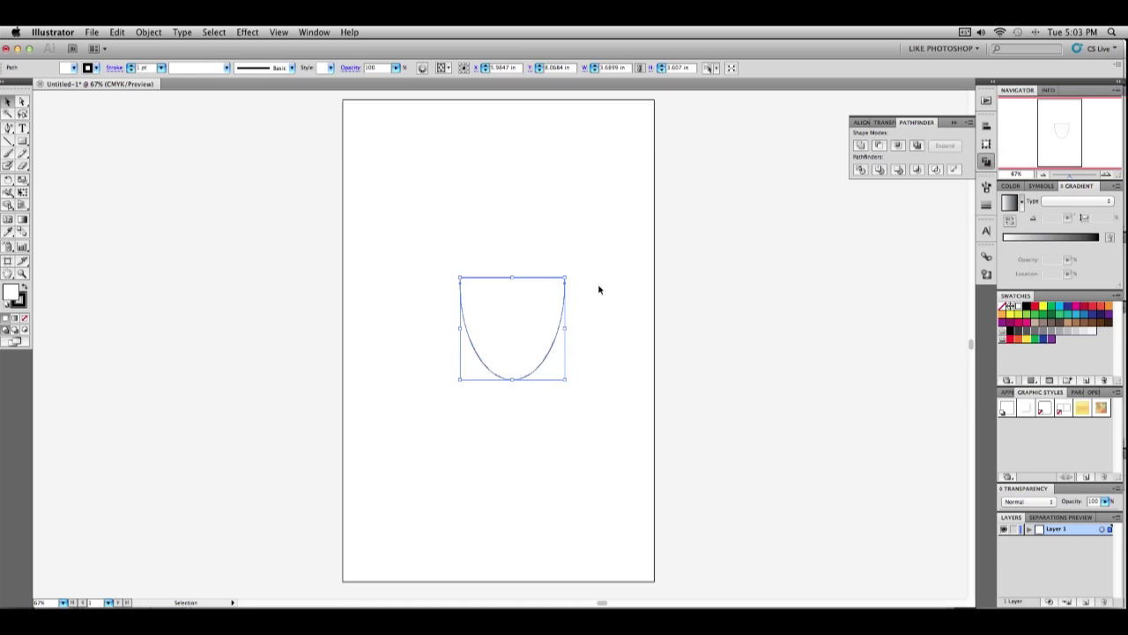
- Convert the U-shape's bottom anchor into a sharp corner point with Convert Anchor Point, then deselect
click(599, 289)
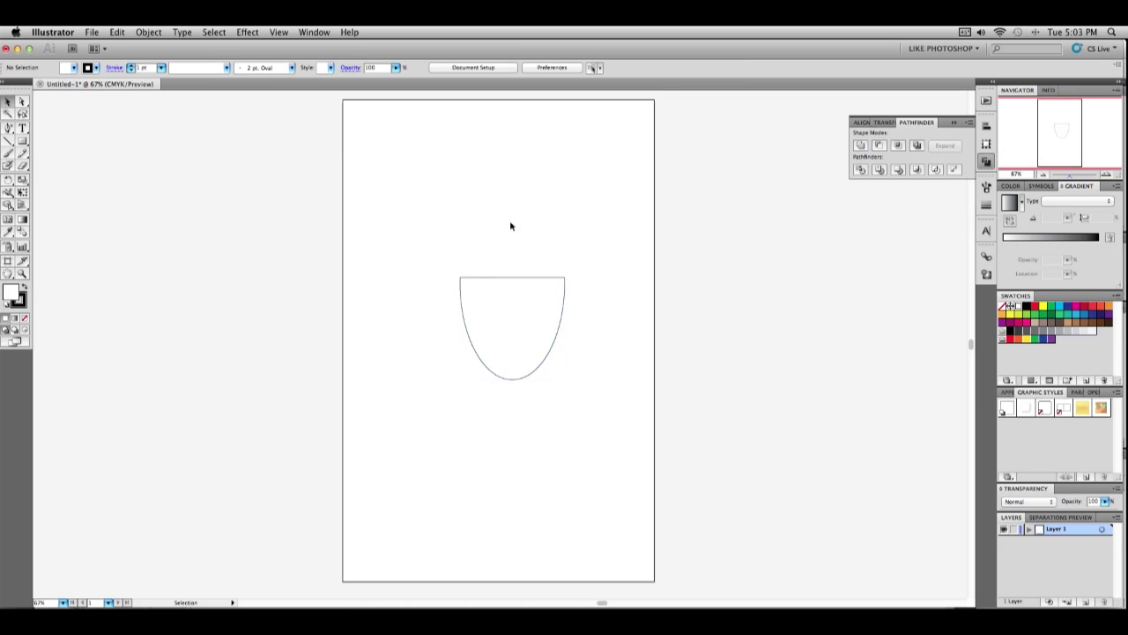
click(465, 300)
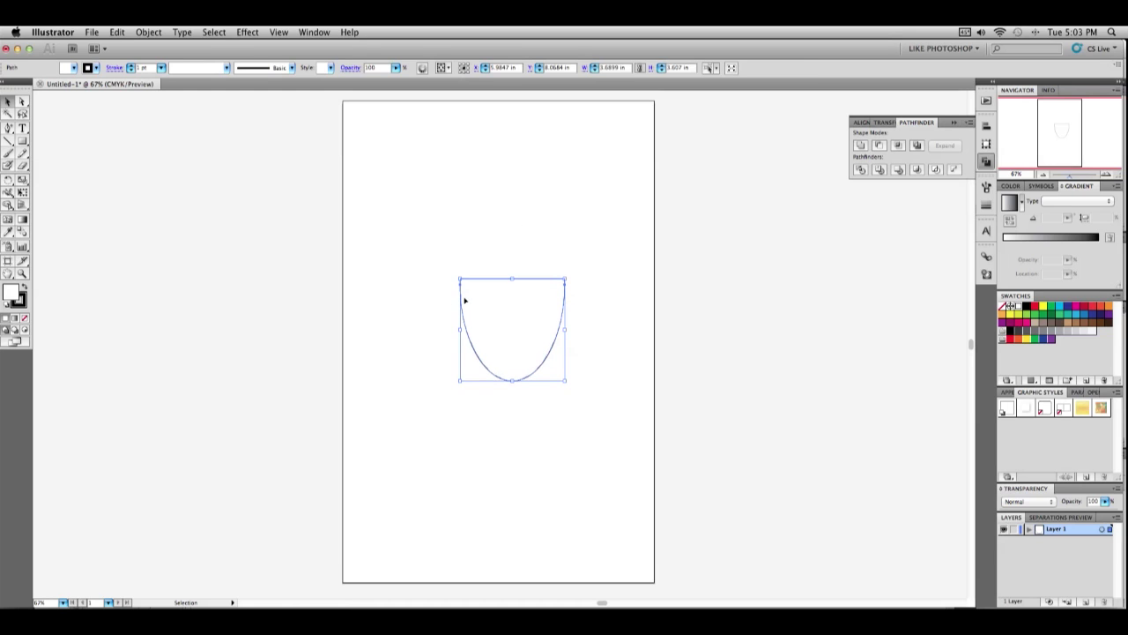
click(9, 130)
click(8, 130)
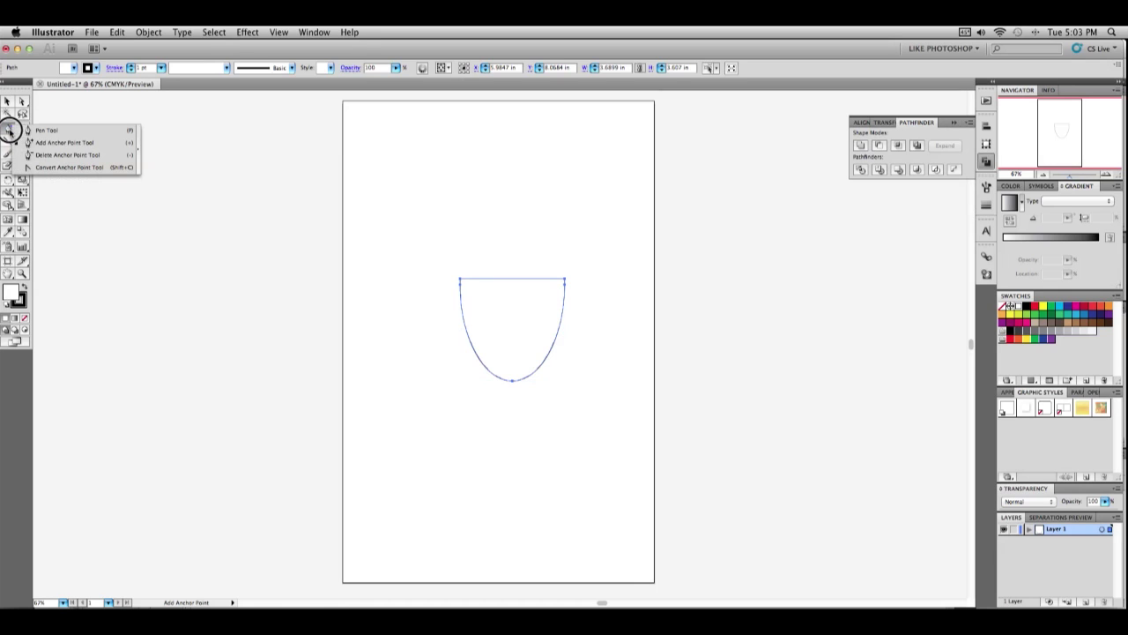
drag(9, 129, 40, 167)
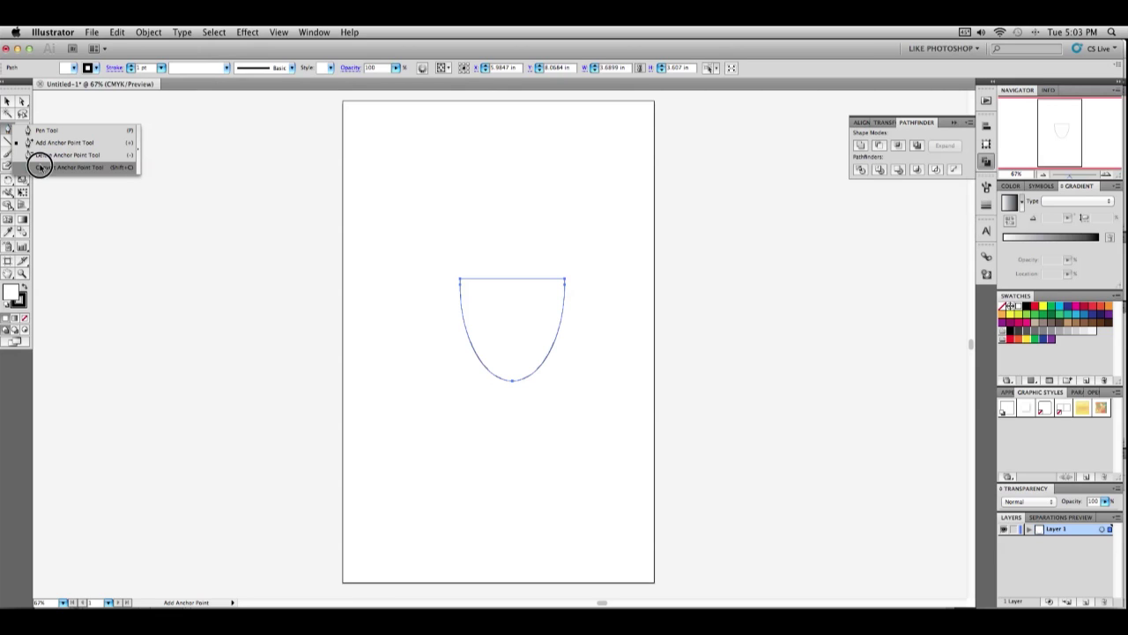
drag(40, 166, 40, 166)
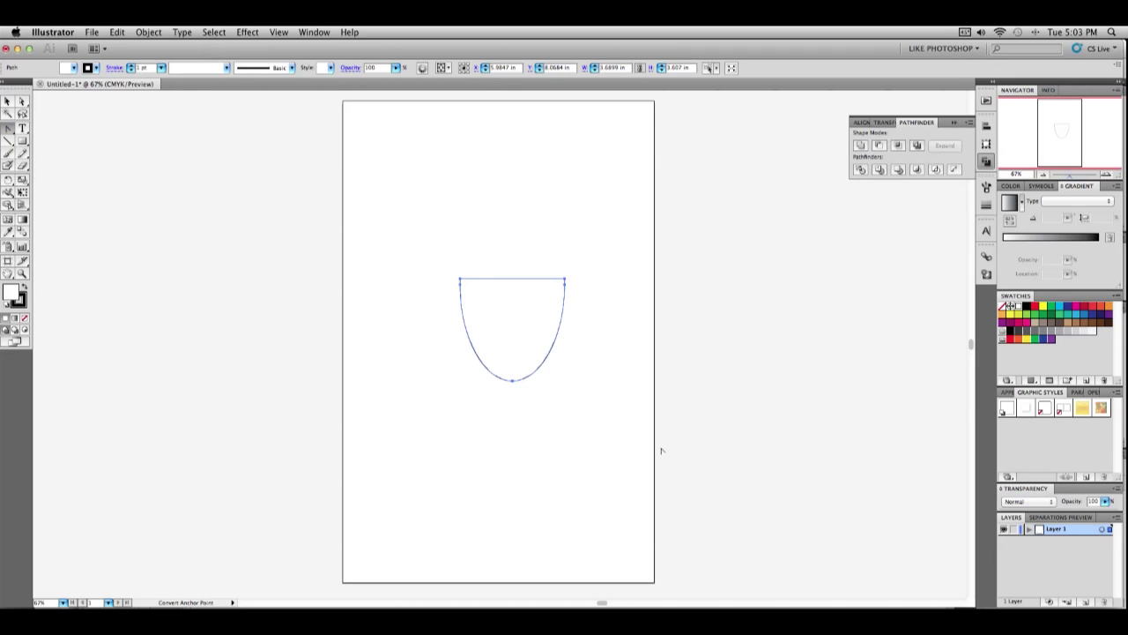
click(513, 381)
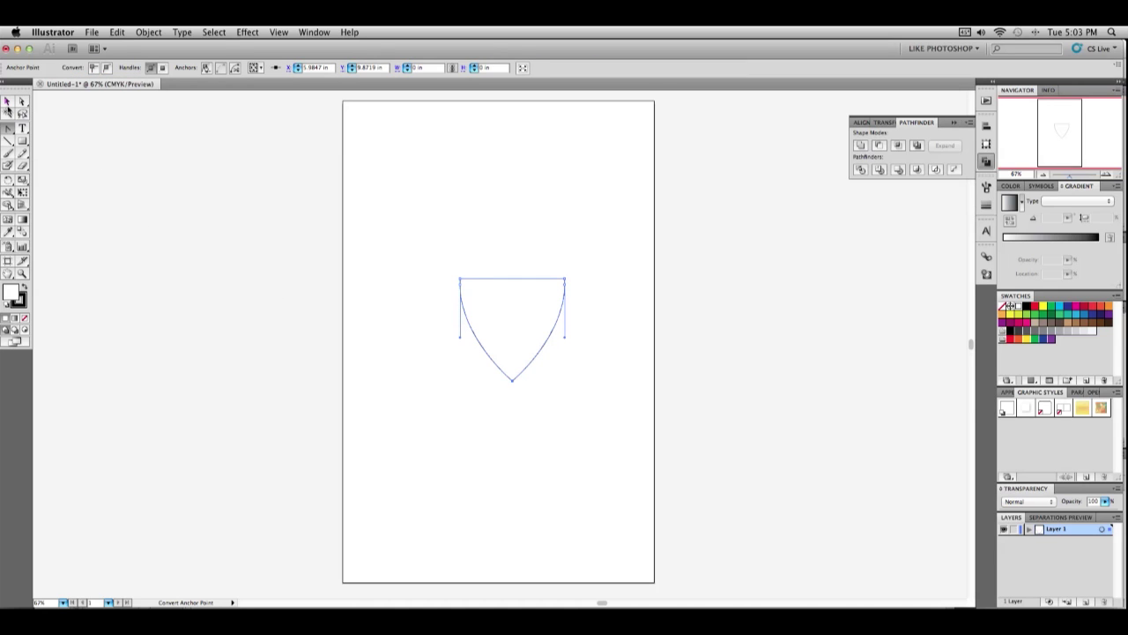
click(7, 103)
click(92, 156)
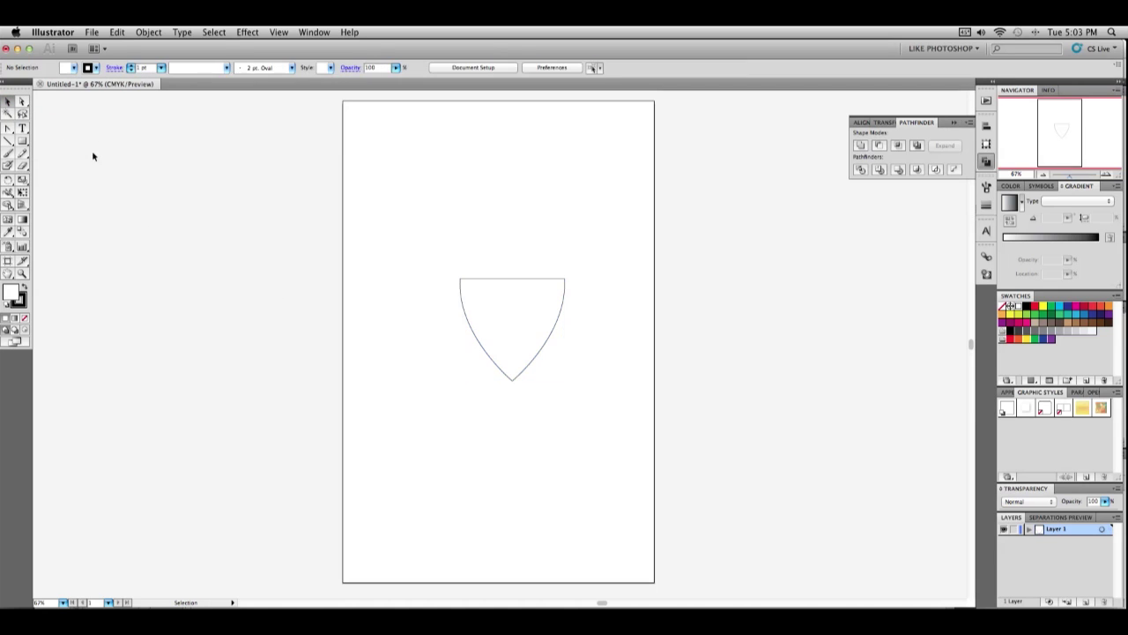
- Add an anchor point at the middle of the shield's flat top edge
click(22, 103)
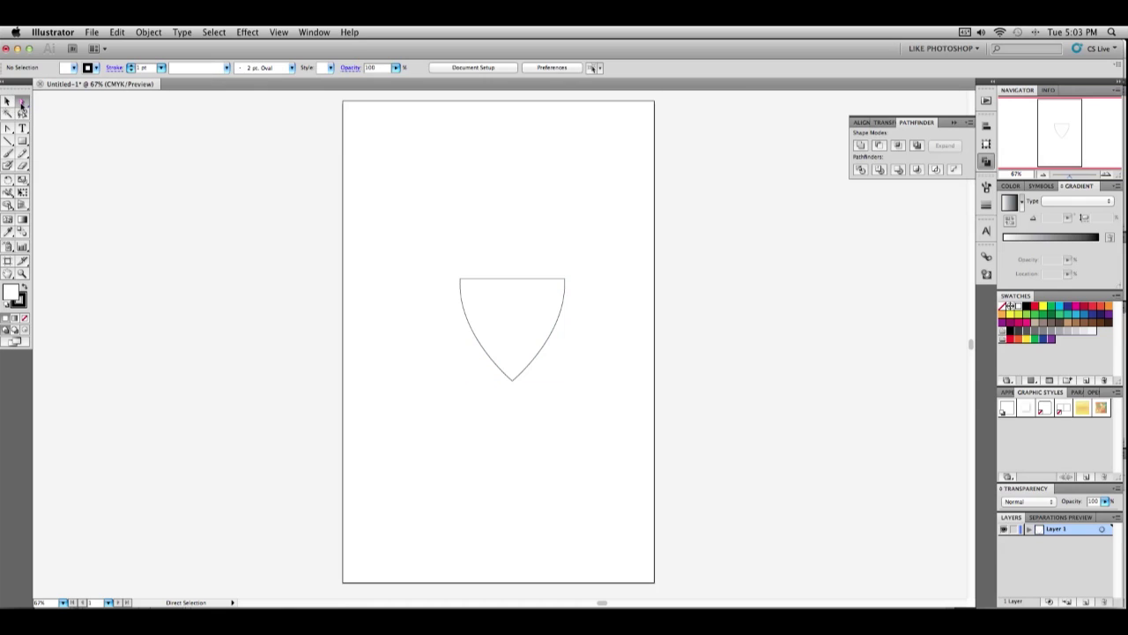
click(513, 279)
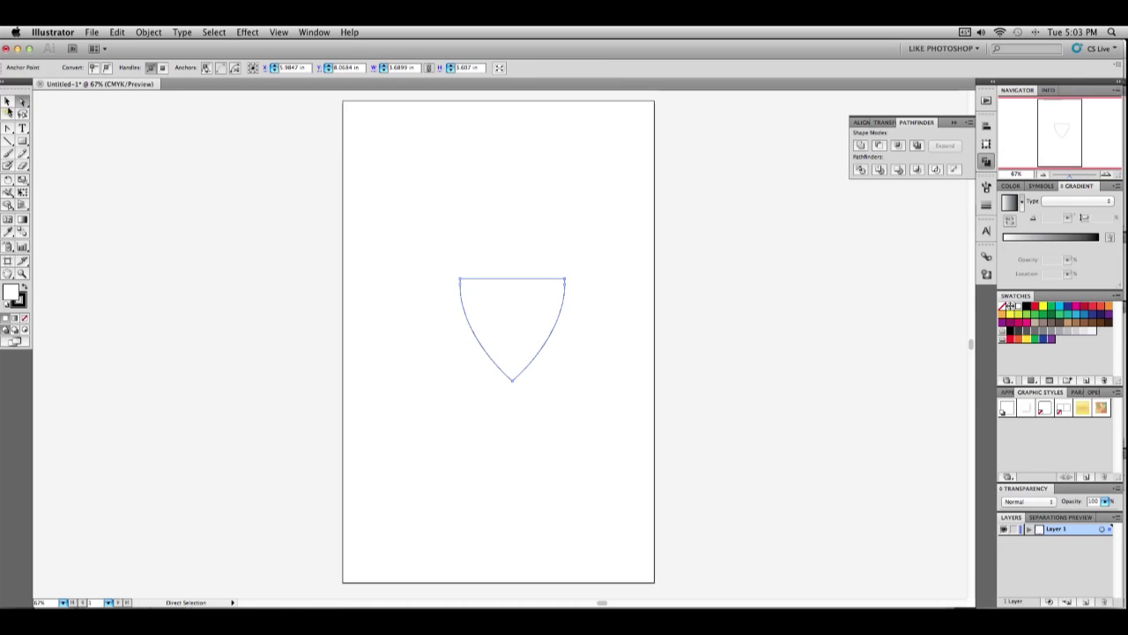
click(9, 131)
drag(9, 131, 33, 143)
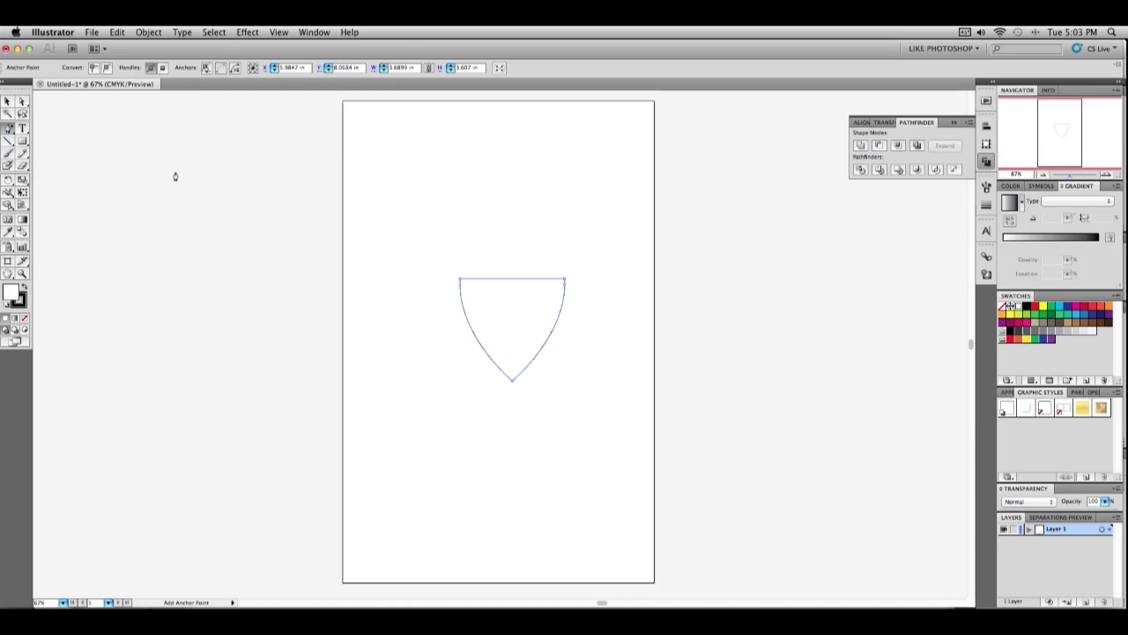
click(511, 278)
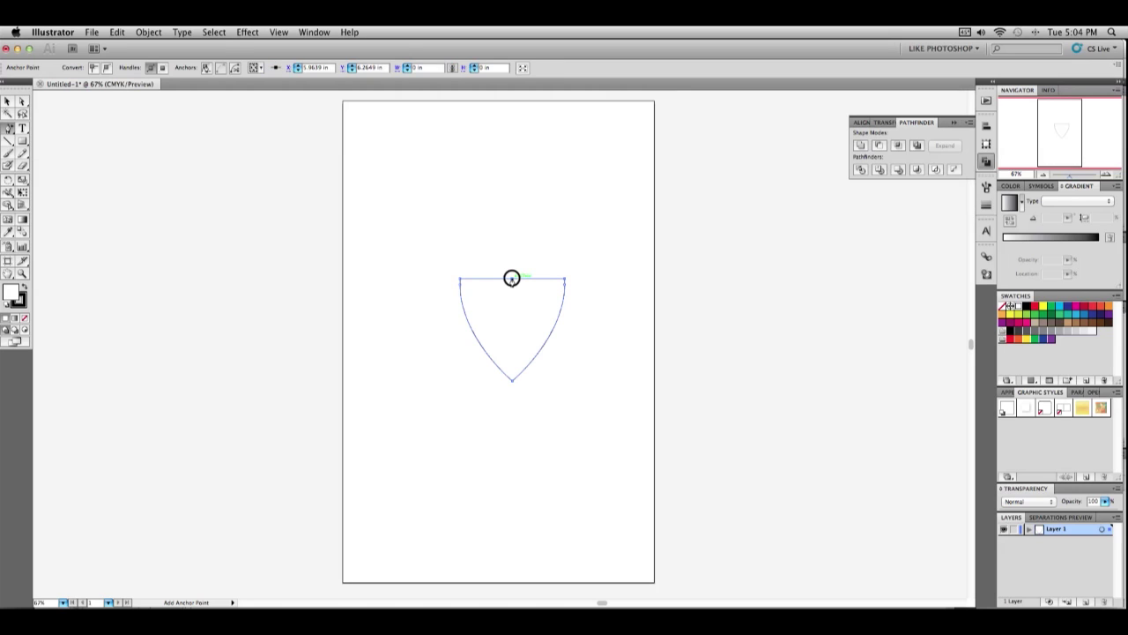
- Raise the new top-middle anchor slightly with Direct Selection, then deselect the shield
click(23, 102)
click(23, 103)
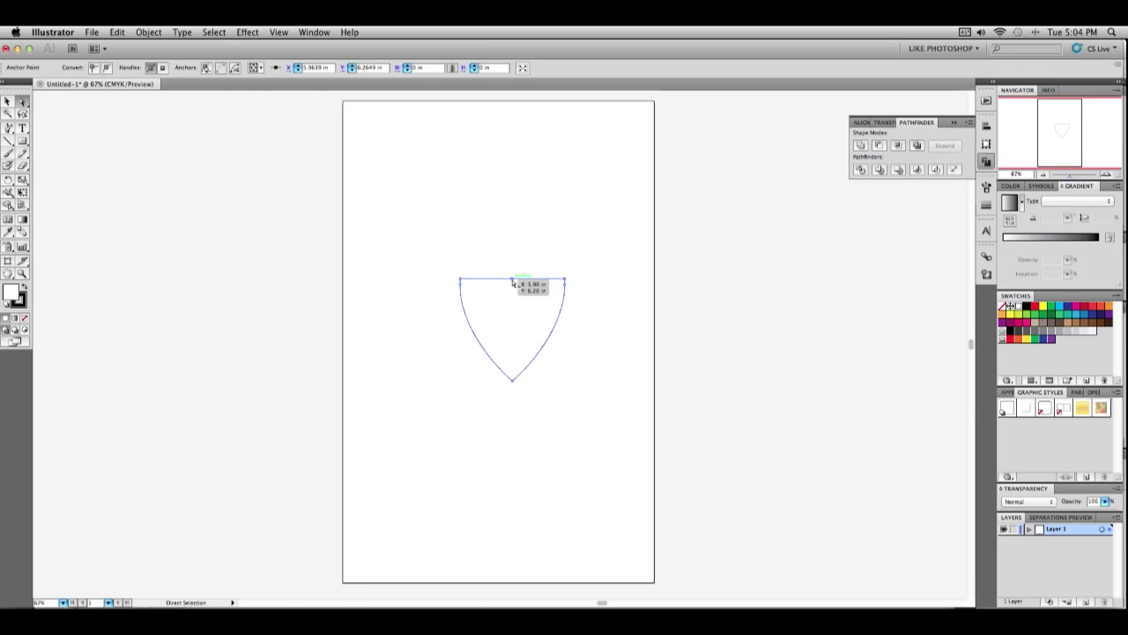
click(512, 281)
drag(512, 282, 512, 273)
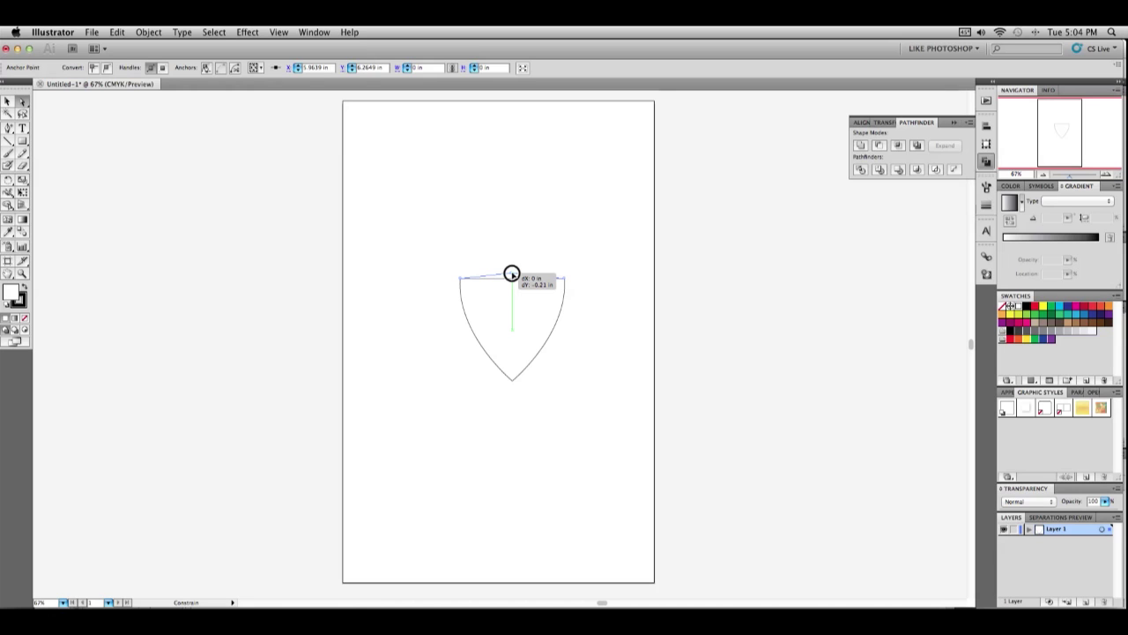
drag(512, 273, 512, 275)
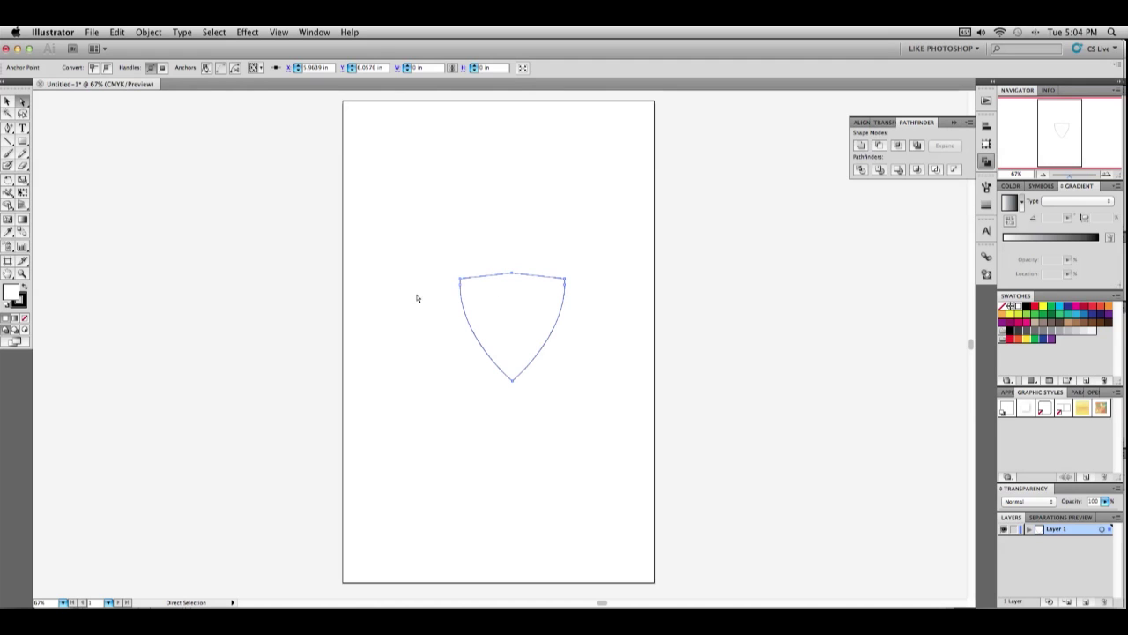
key(v)
click(110, 144)
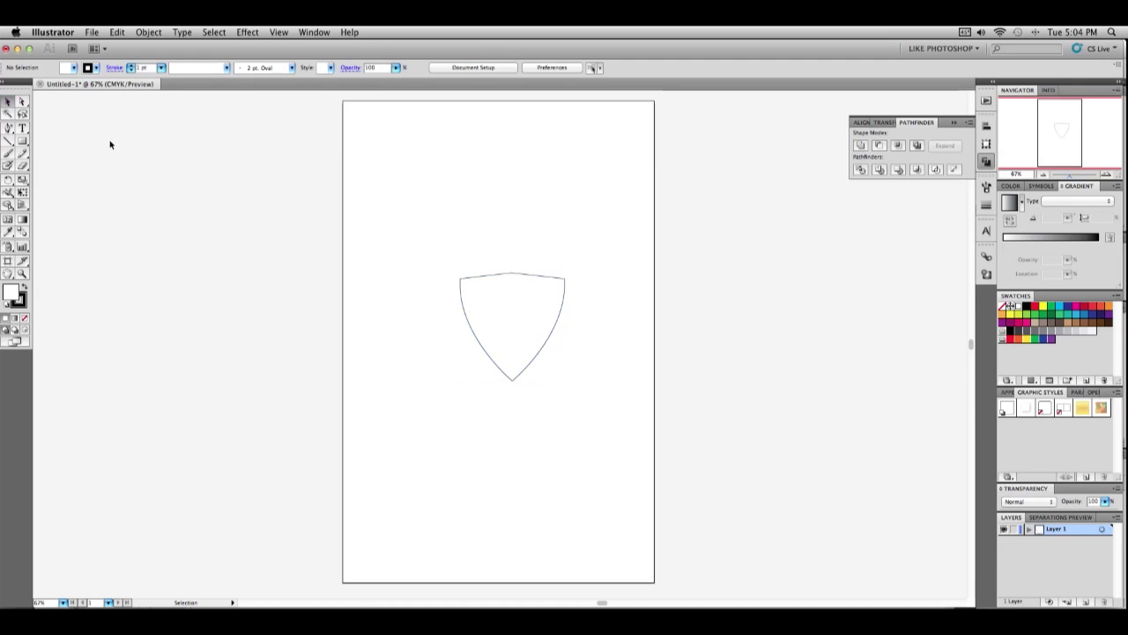
- Pull curve handles from the top-middle anchor so the crown forms one smooth arch, then deselect
click(7, 128)
drag(7, 127, 52, 169)
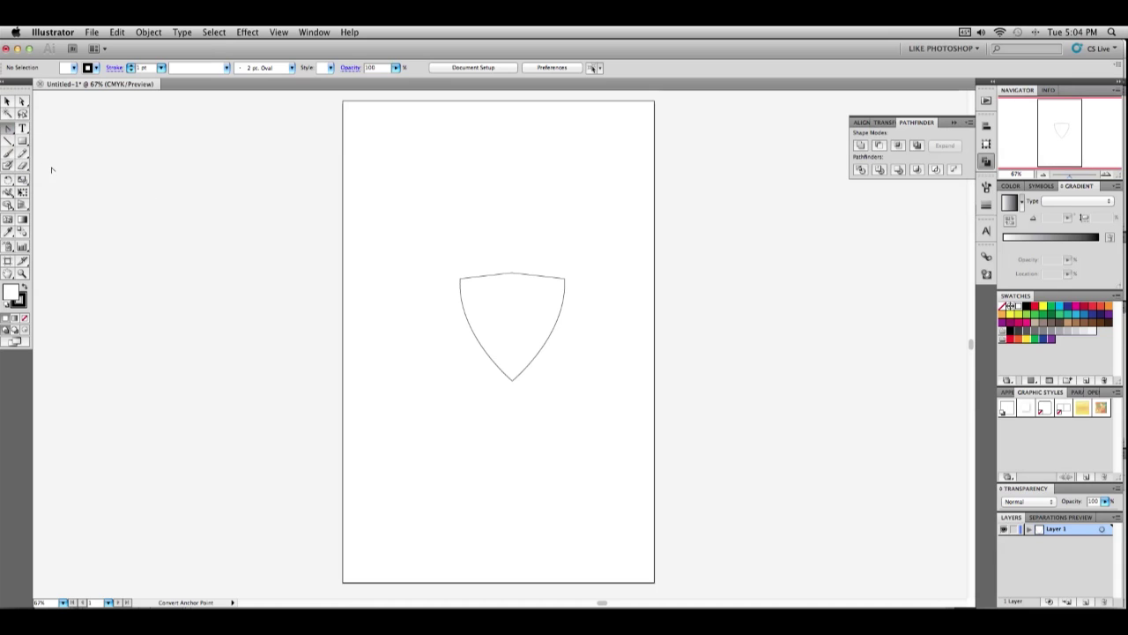
click(513, 275)
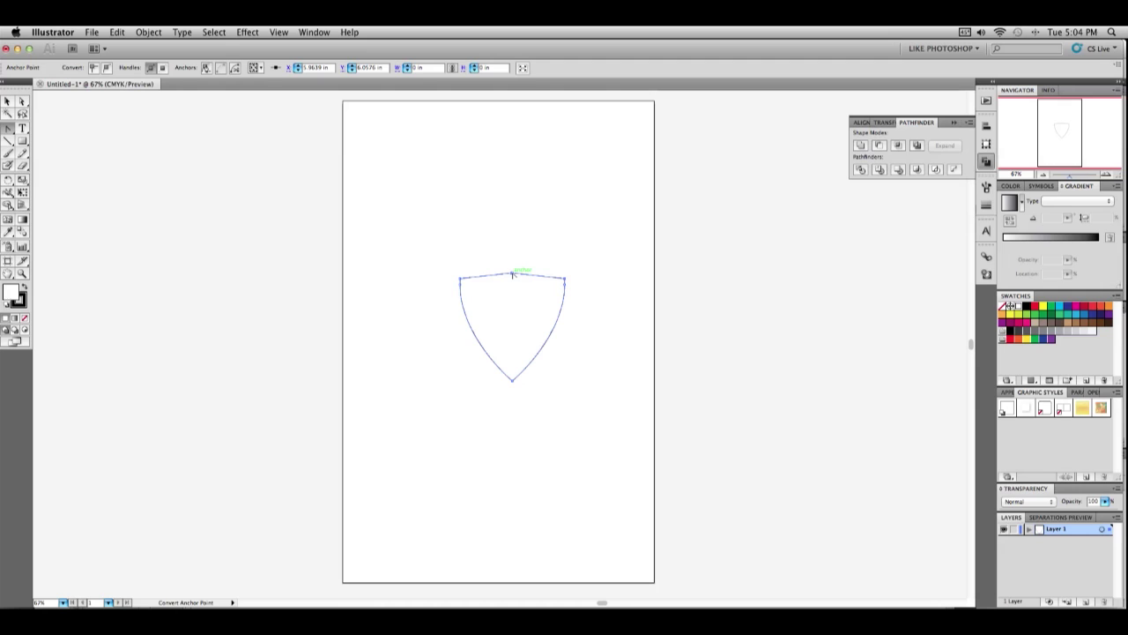
mouse_move(513, 275)
mouse_down()
mouse_move(492, 274)
mouse_move(512, 272)
mouse_up()
key(super+c)
drag(513, 275, 496, 273)
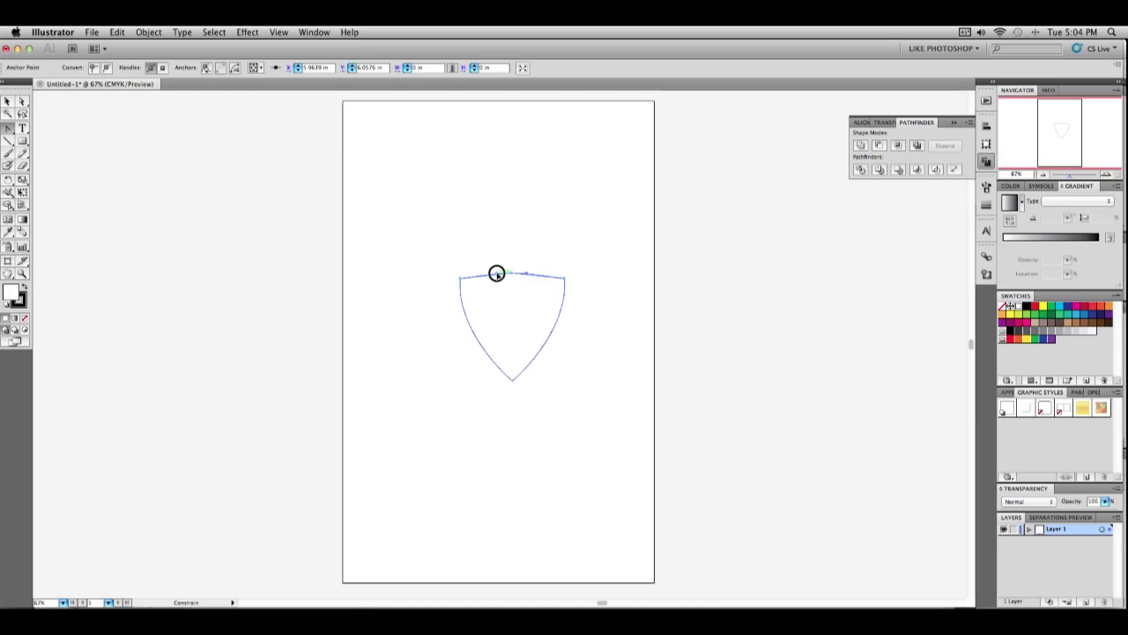
drag(496, 273, 486, 275)
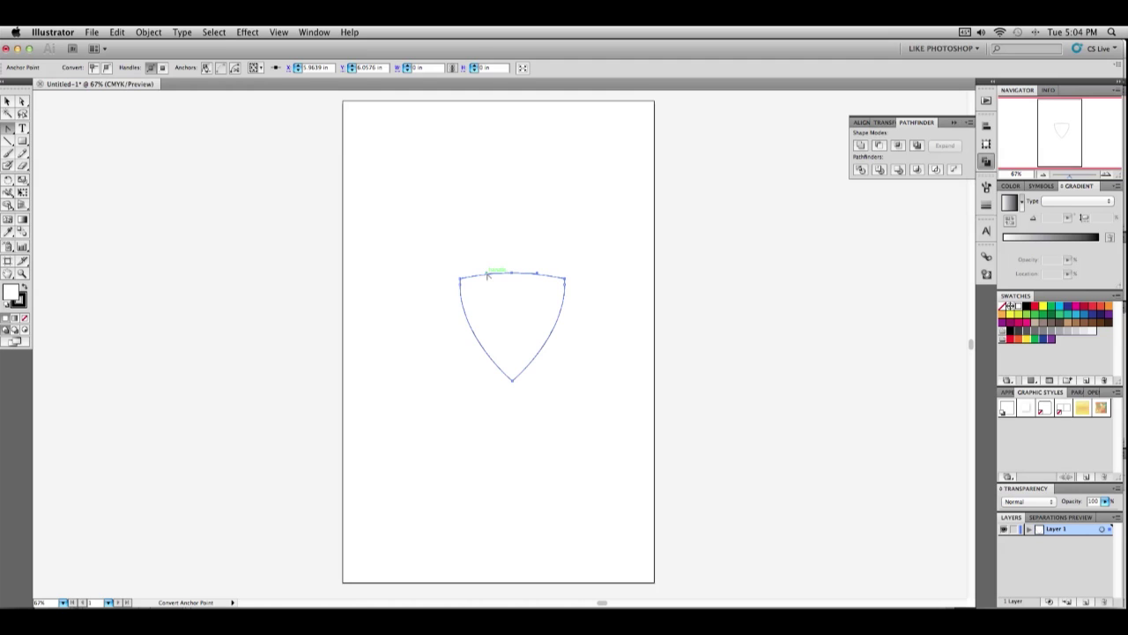
click(391, 307)
click(667, 220)
click(8, 101)
click(383, 301)
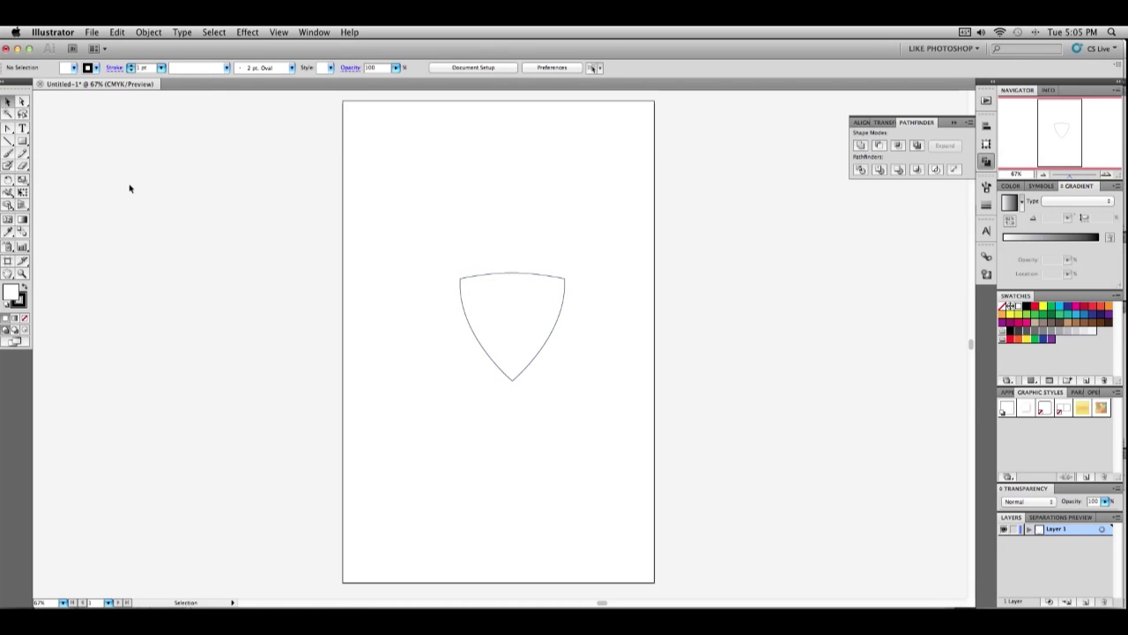
- Direct-select the shield's top-left and top-right corner anchors
click(92, 33)
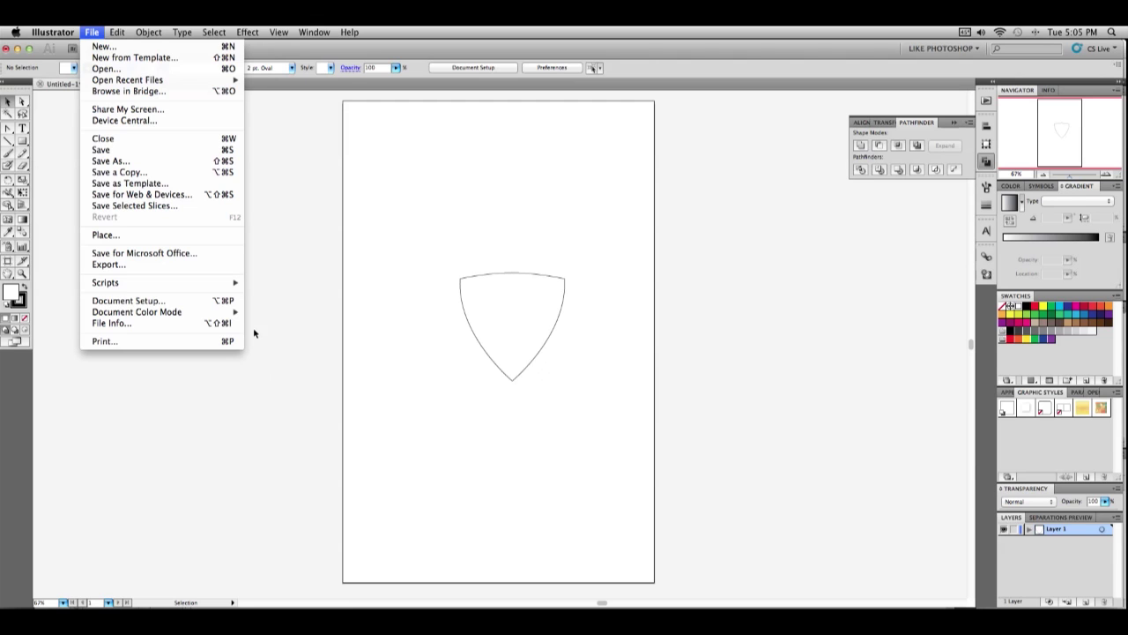
click(254, 402)
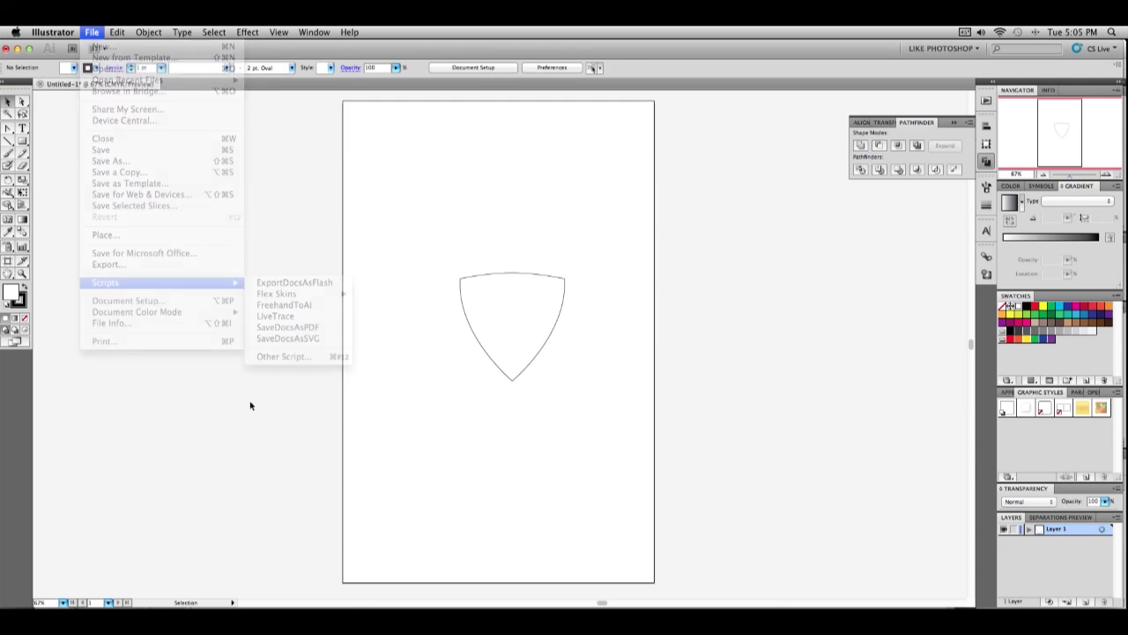
click(21, 102)
click(21, 101)
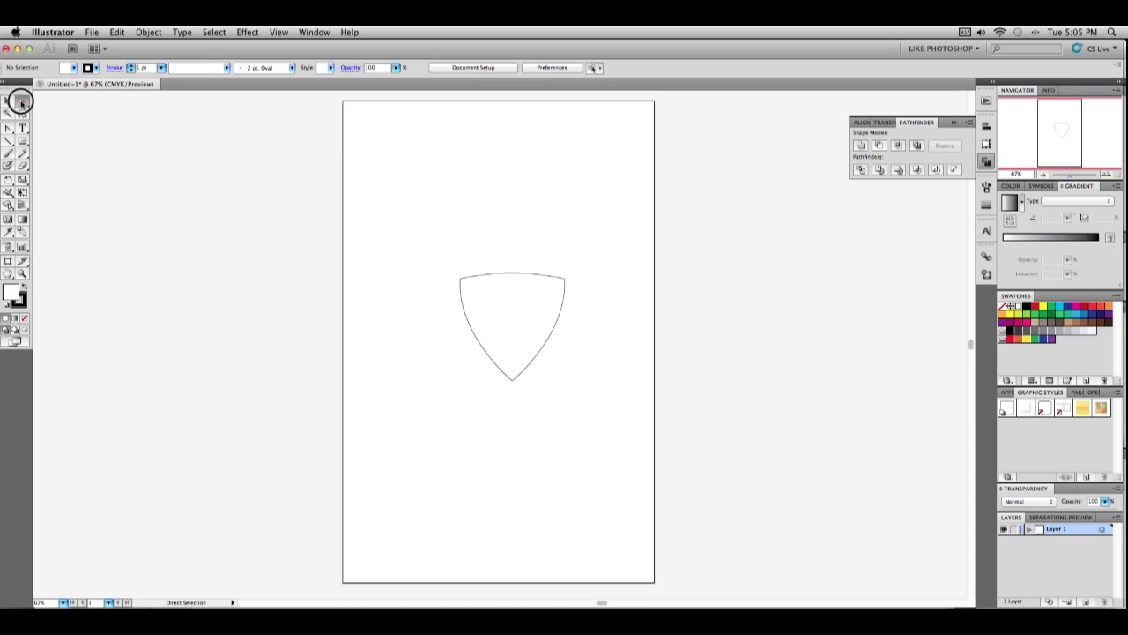
click(459, 278)
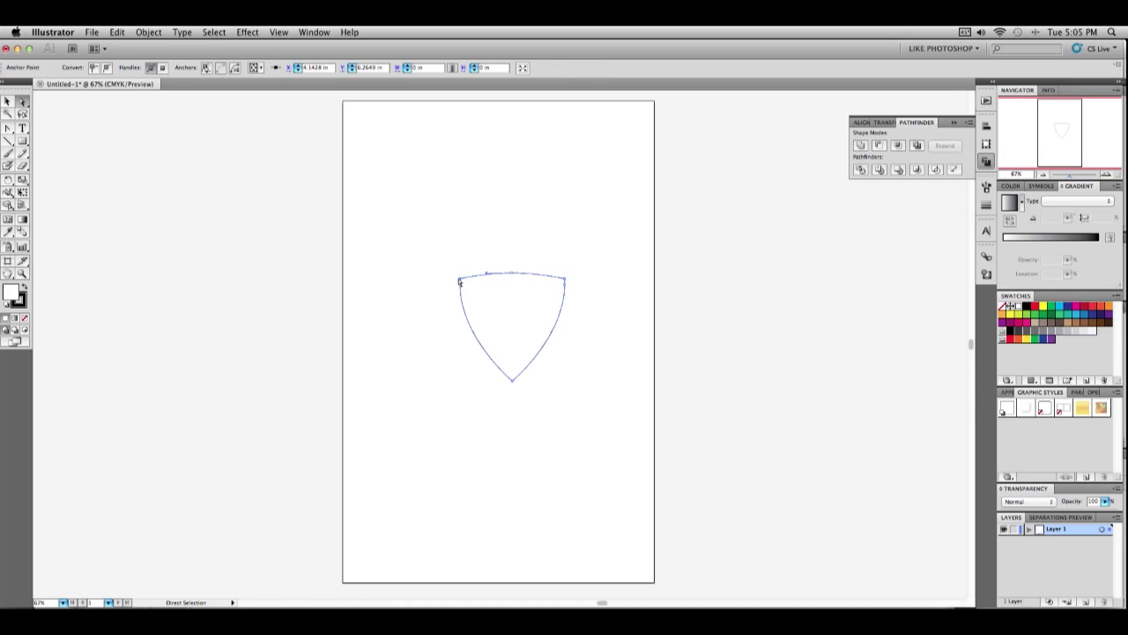
shift+click(565, 282)
- Run the Round Any Corner.js script on those corners with a radius of 5
click(92, 32)
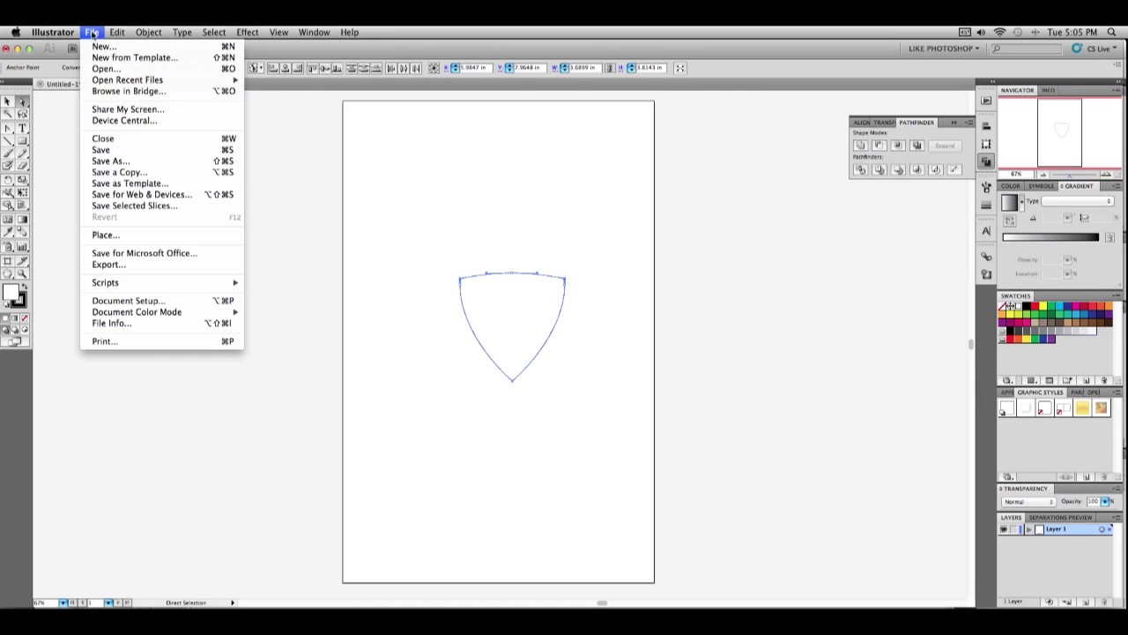
mouse_move(151, 284)
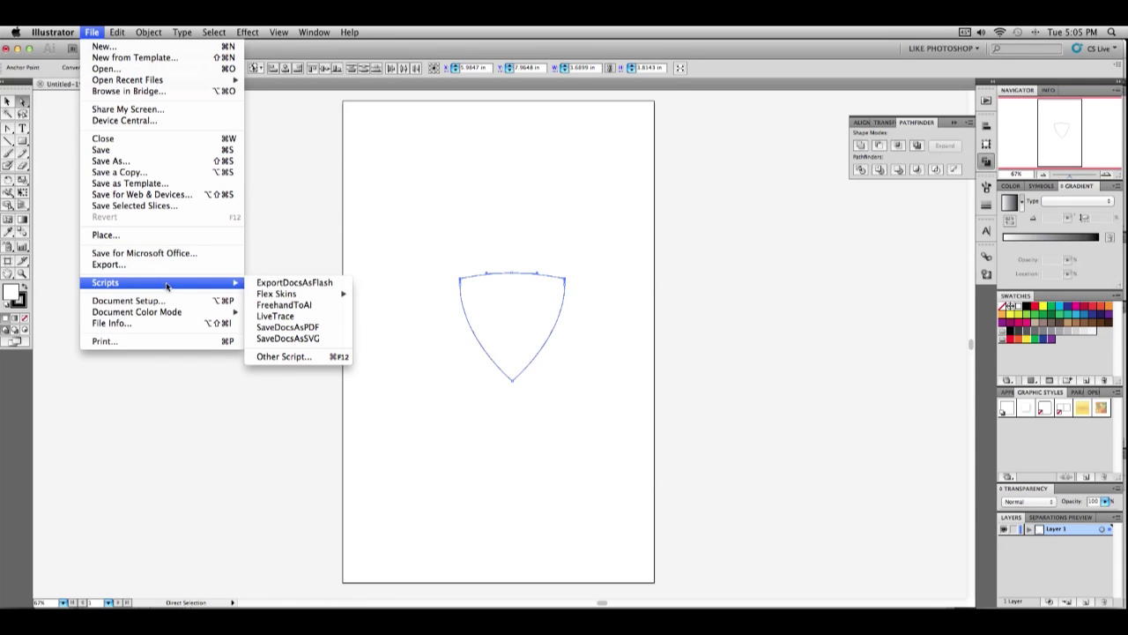
click(281, 356)
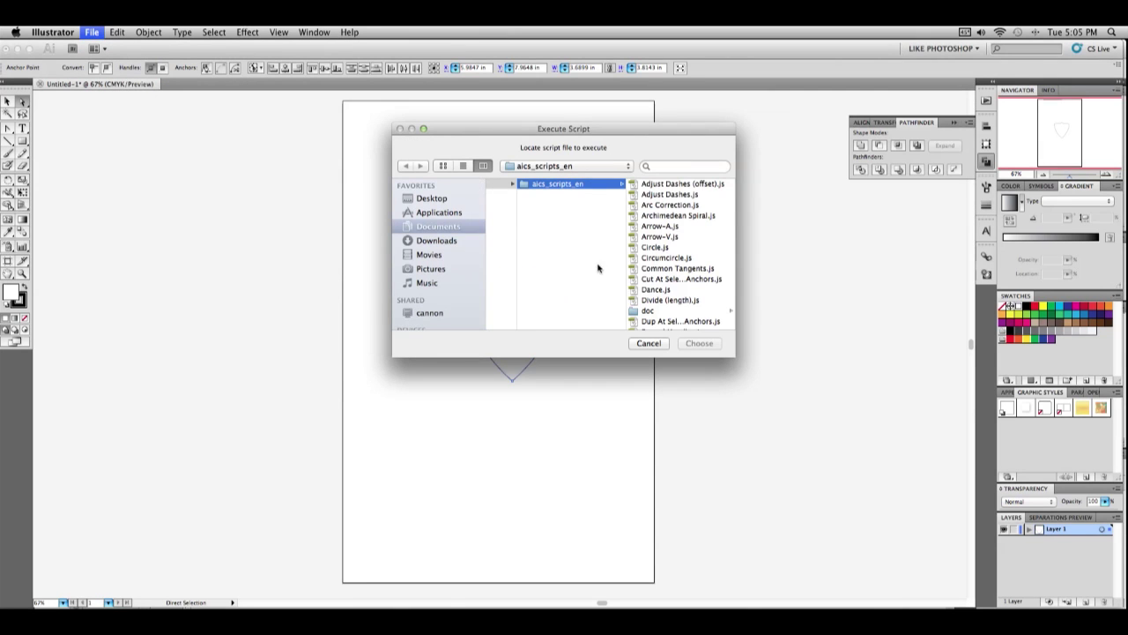
scroll(692, 293, down, 5)
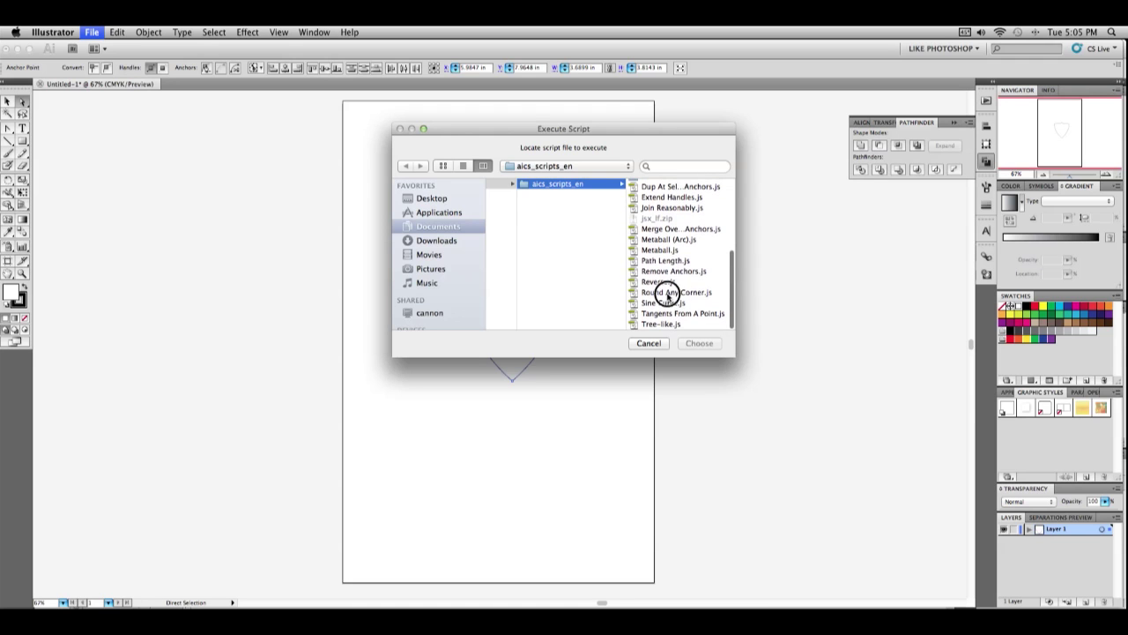
click(668, 294)
click(697, 343)
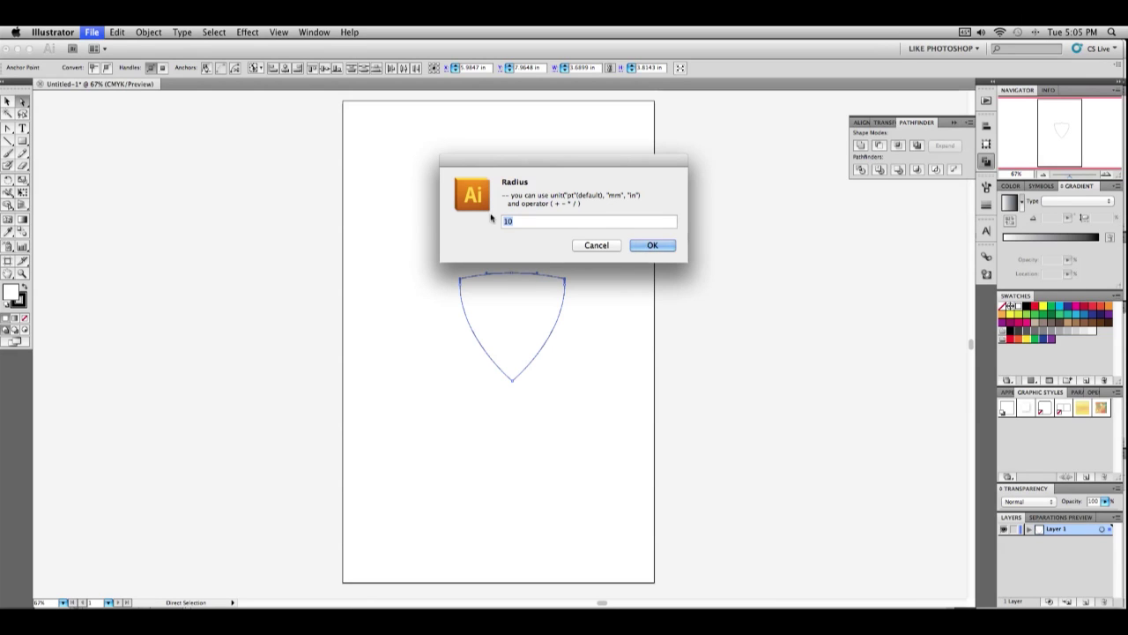
text(5)
click(643, 245)
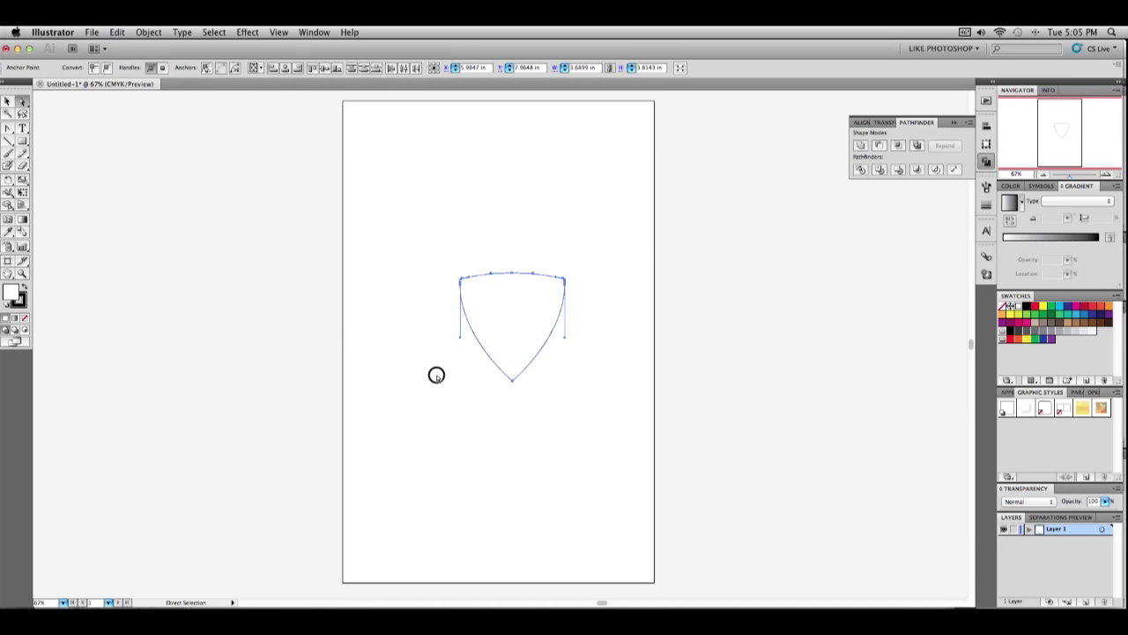
- Round the shield's bottom point with Round Any Corner.js using a radius of 3
click(512, 379)
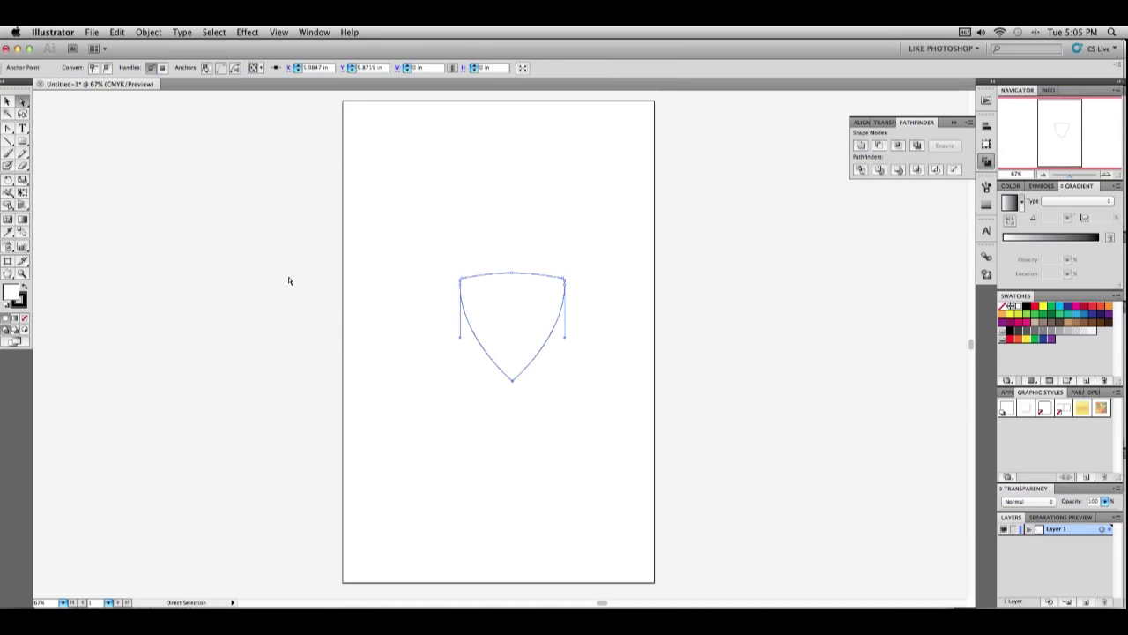
click(91, 31)
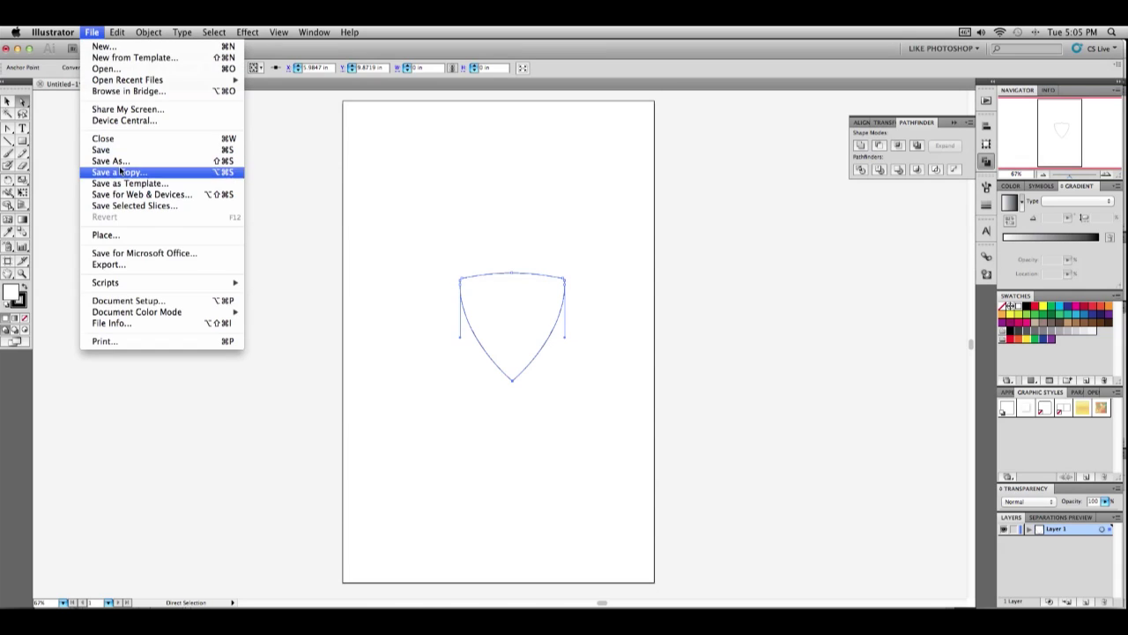
mouse_move(212, 284)
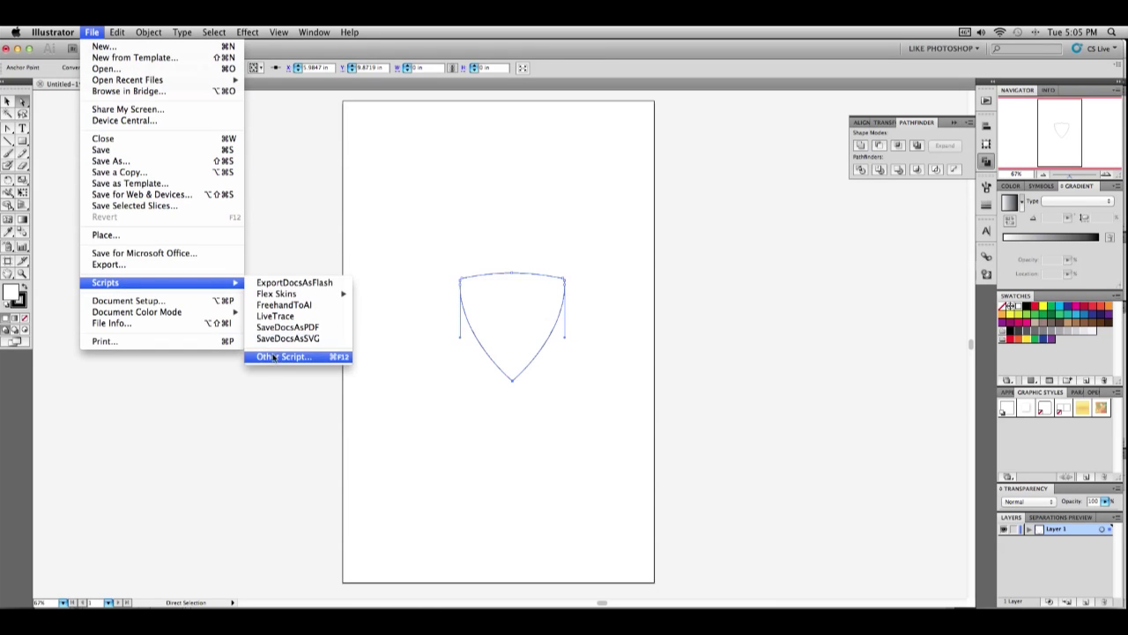
click(278, 354)
scroll(692, 293, down, 5)
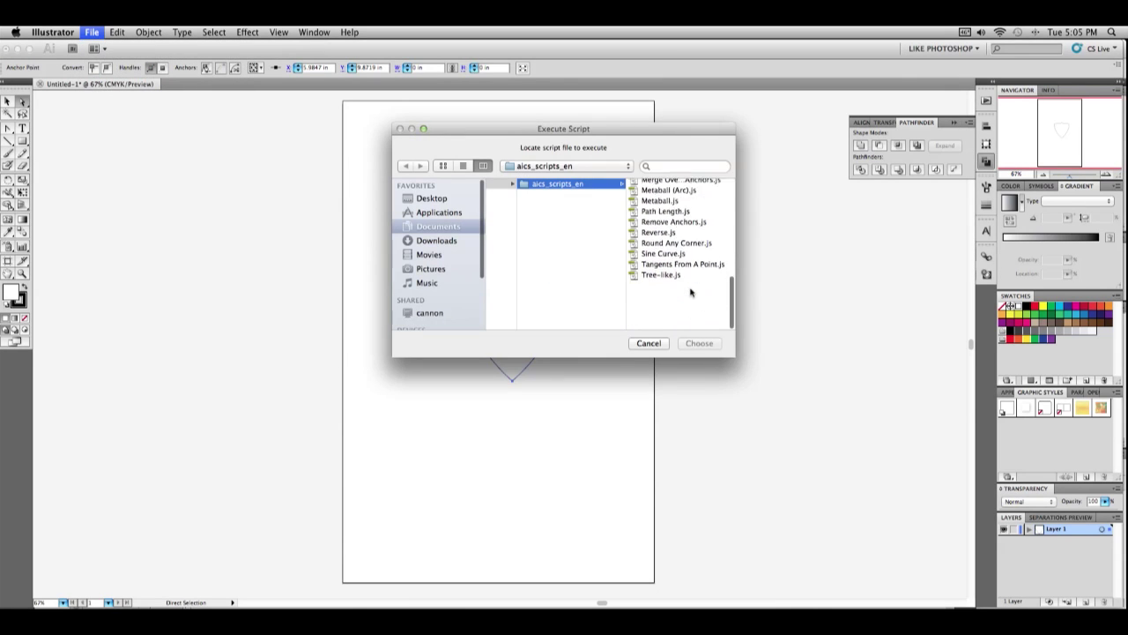
click(679, 291)
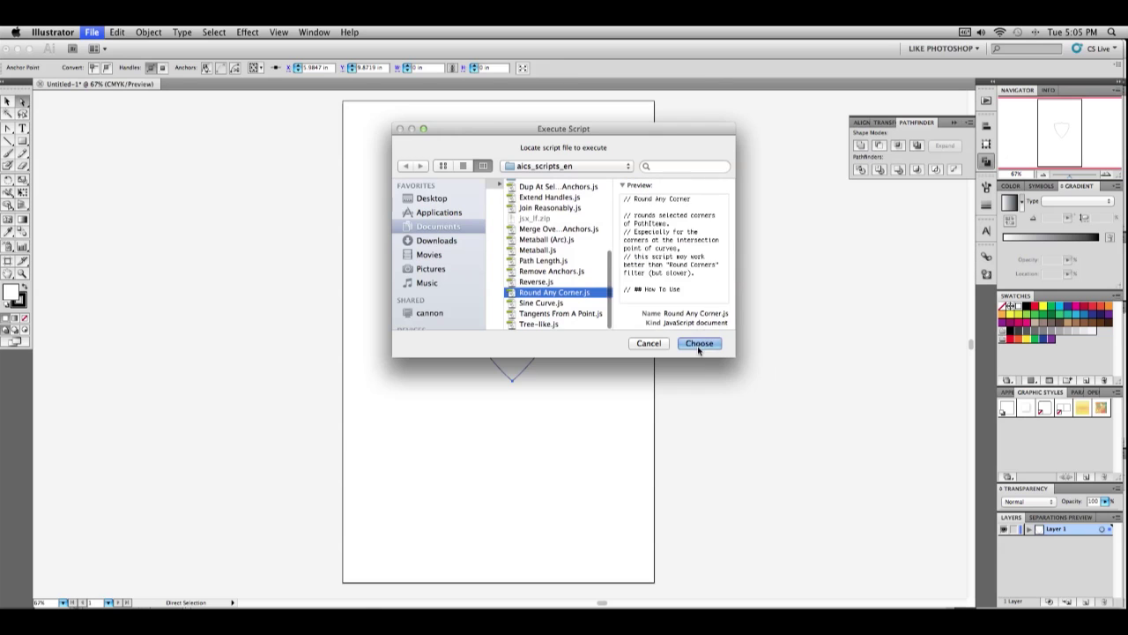
click(699, 343)
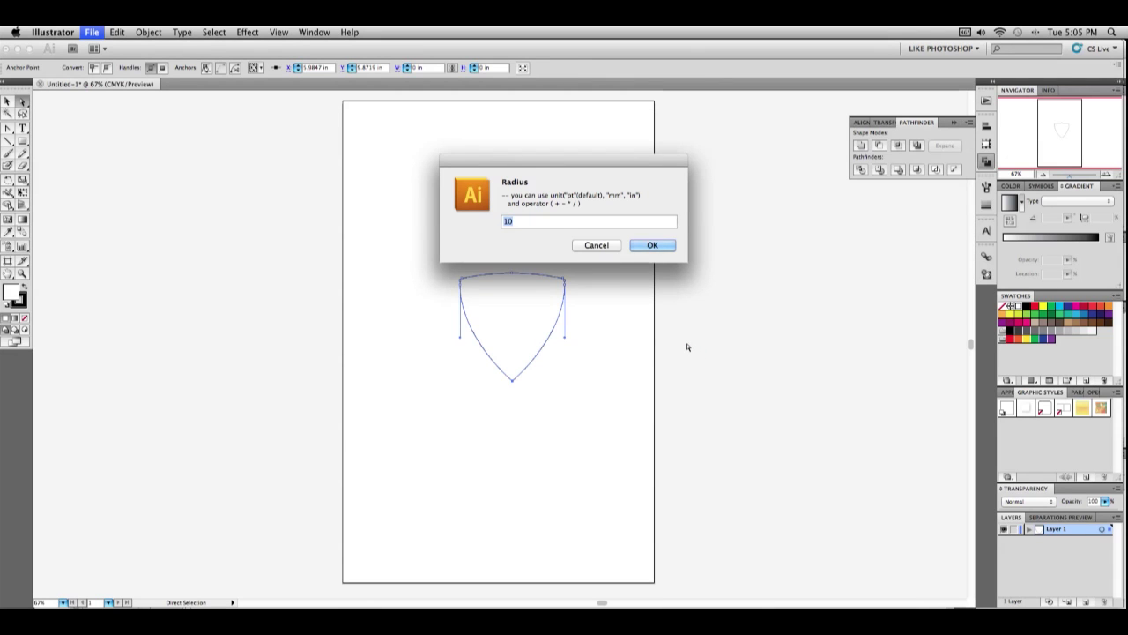
text(3)
click(641, 248)
- Resize the shield by lowering its top edge and extending its bottom point downward
click(7, 101)
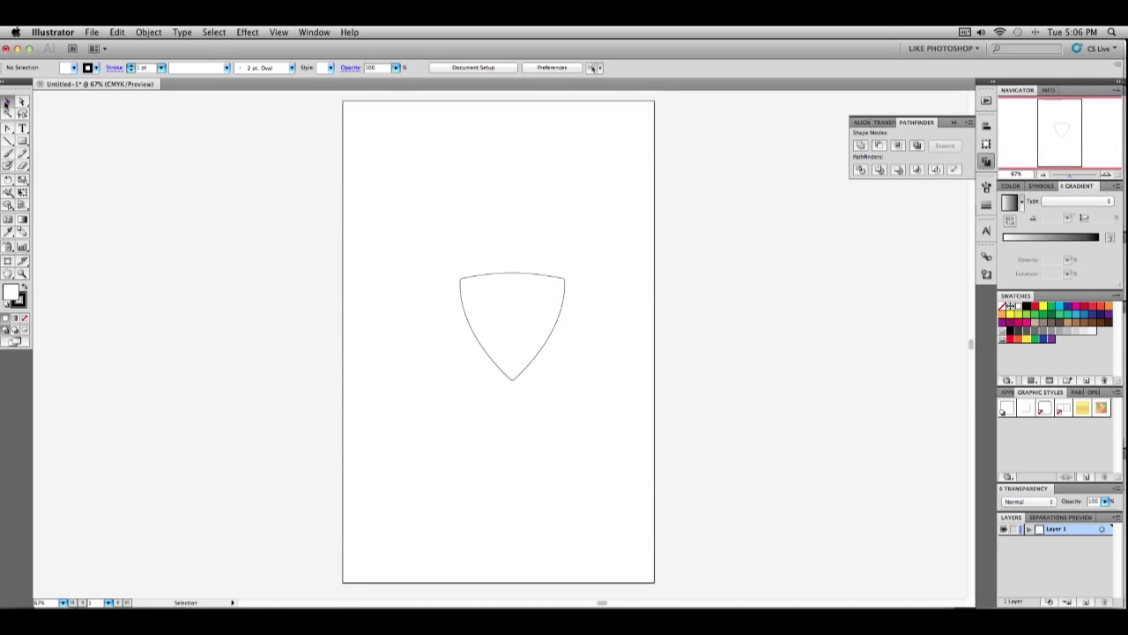
click(397, 284)
click(464, 274)
click(400, 291)
click(523, 276)
drag(504, 274, 505, 297)
click(355, 362)
click(510, 381)
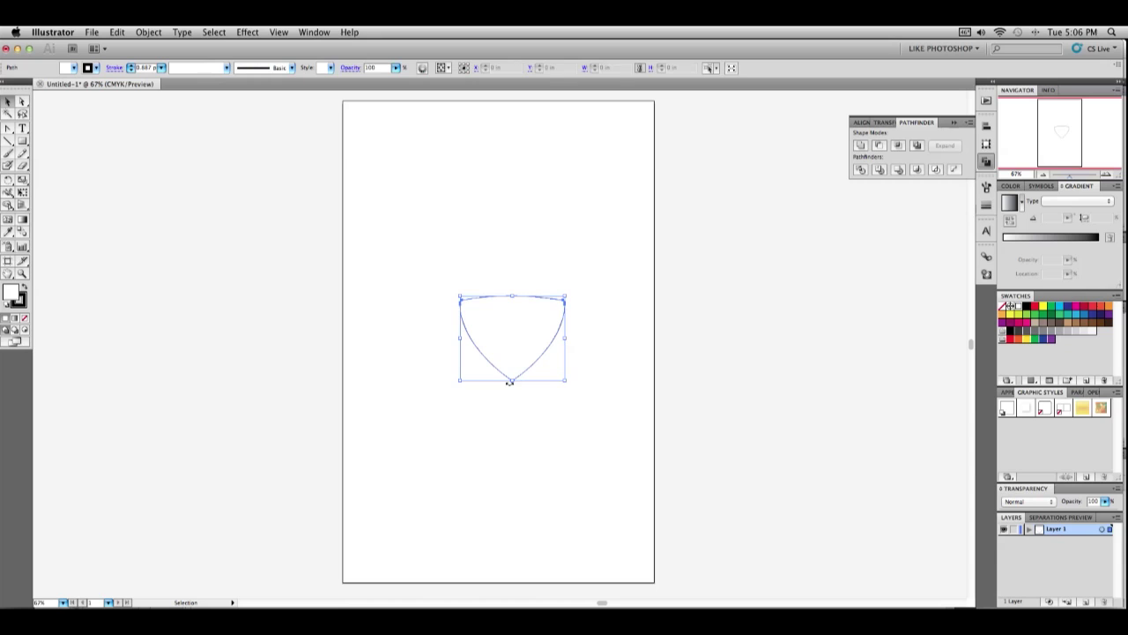
drag(510, 381, 509, 413)
click(605, 440)
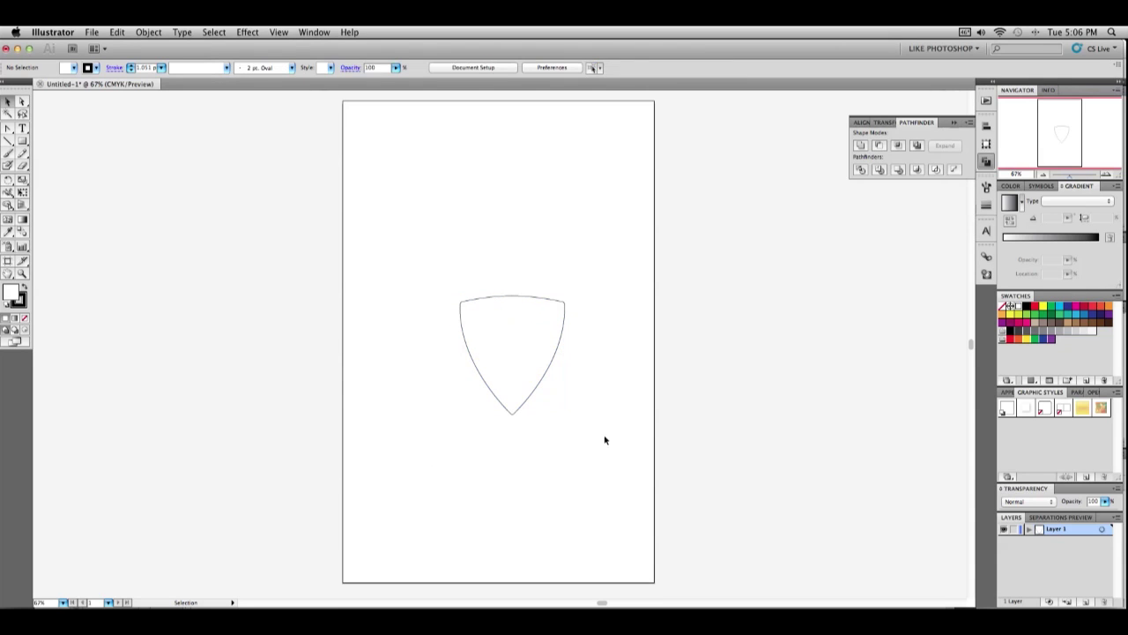